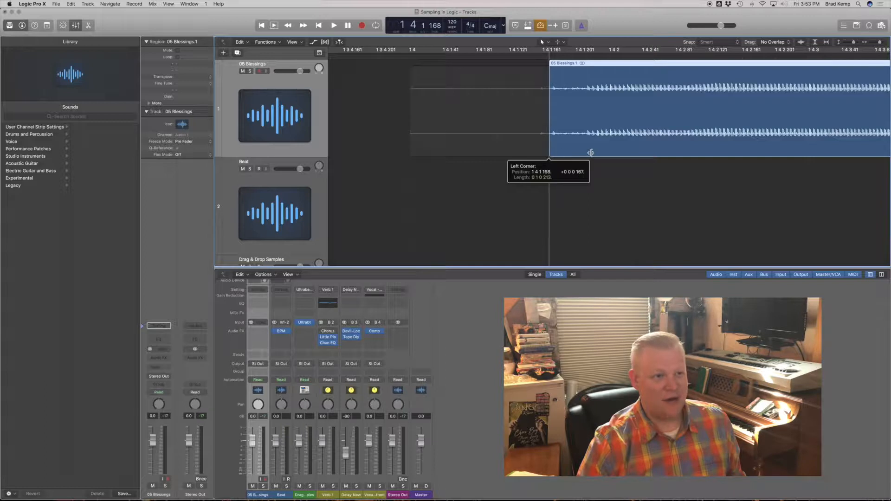
- Play the trimmed 05 Blessings region from just ahead of its start to check the cut
left_click(509, 57)
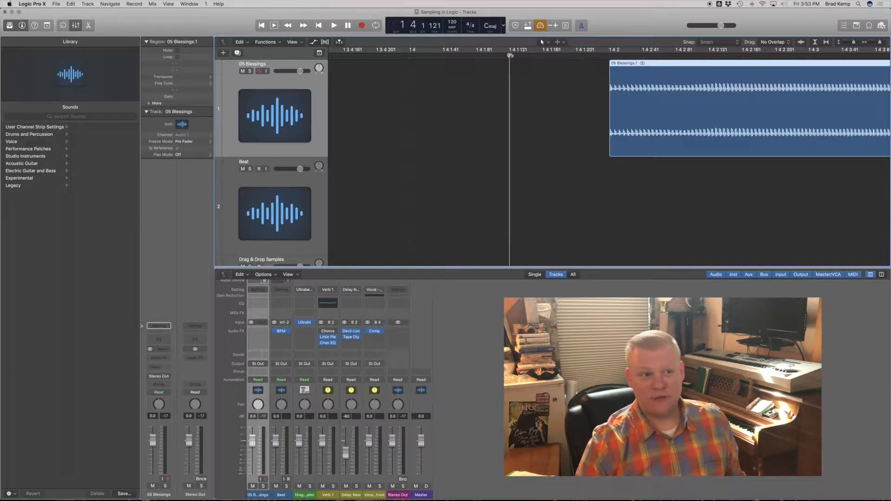
key("space")
key("space")
scroll(520, 128, "up", 1)
scroll(521, 128, "down", 3)
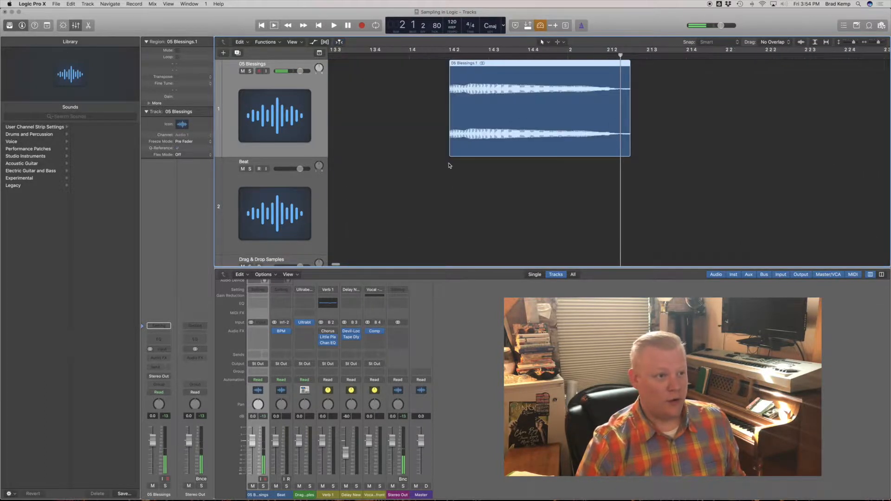
- Extend the start of the 05 Blessings region back to just before 1 4 2 and play it through
left_click_drag(451, 156, 415, 128)
left_click(411, 56)
key("space")
key("space")
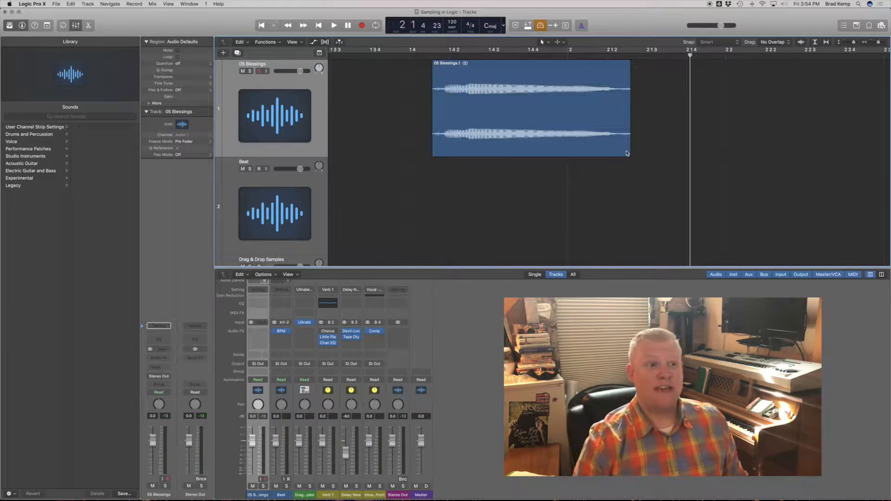
- Extend the end of the 05 Blessings region to just past 2 2 3 and split it between 2 1 2 and 2 1 3
left_click_drag(627, 153, 829, 166)
left_click(635, 137, "super")
left_click(635, 137, "super")
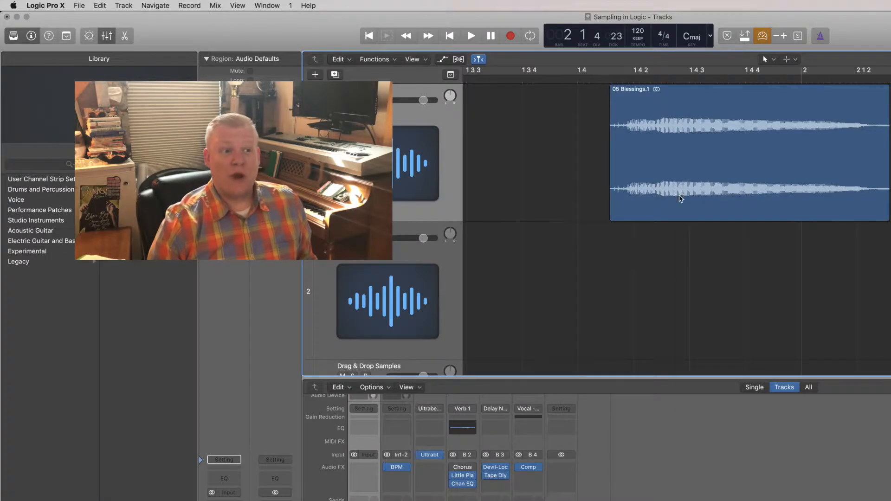
- Try to convert the single 05 Blessings region to a new sampler track with zones created from regions
right_click(680, 199)
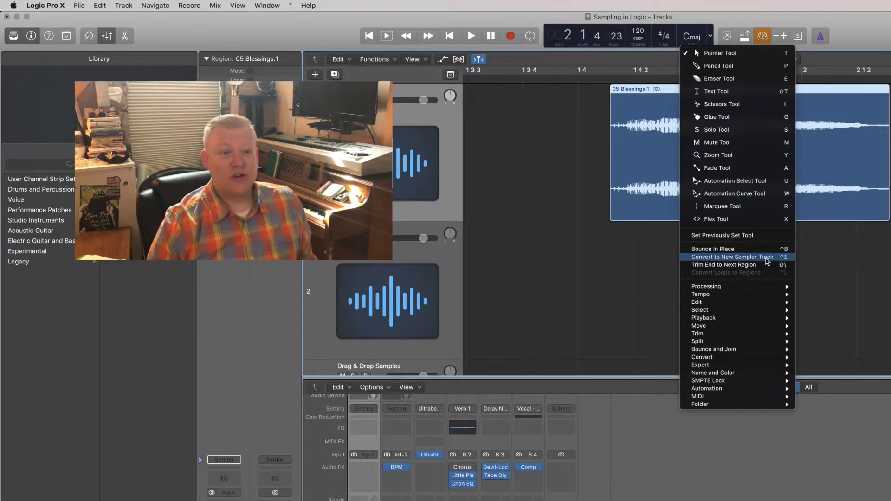
left_click(768, 261)
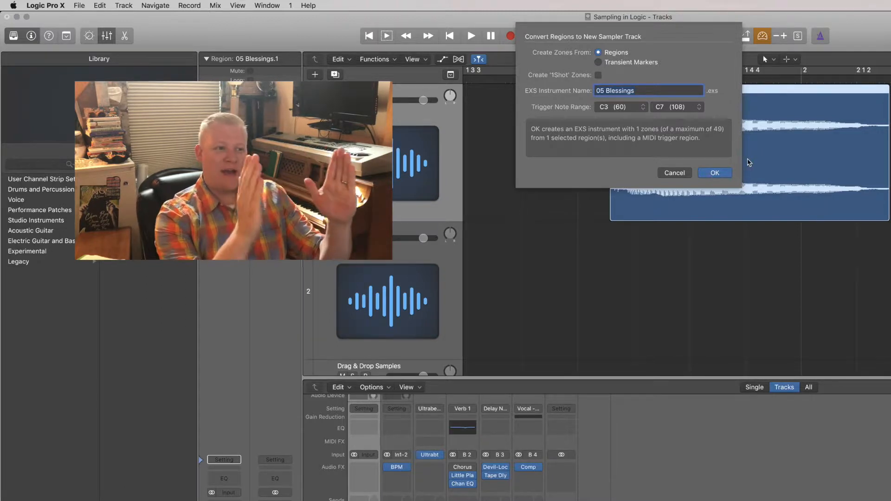
left_click(714, 172)
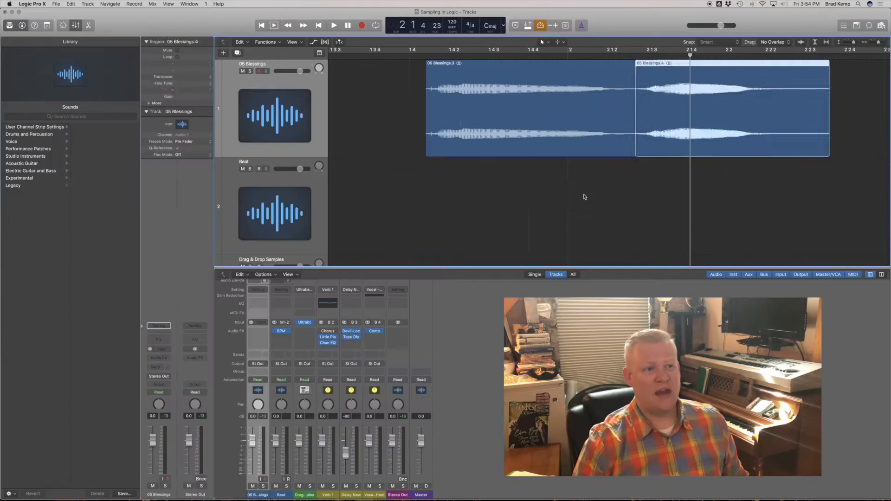
- Convert both 05 Blessings regions to a new sampler track with zones from transient markers and a C3 to C7 trigger range
left_click(585, 195)
left_click(304, 115)
right_click(524, 120)
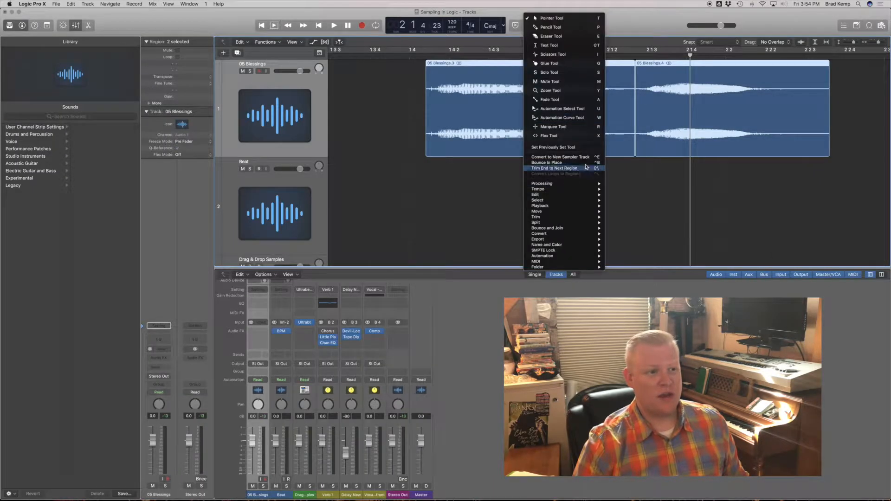
left_click(559, 157)
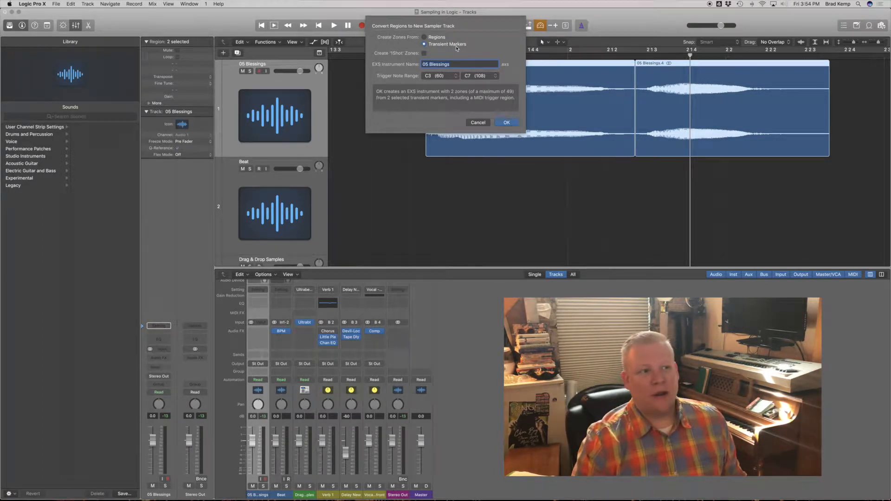
left_click(435, 38)
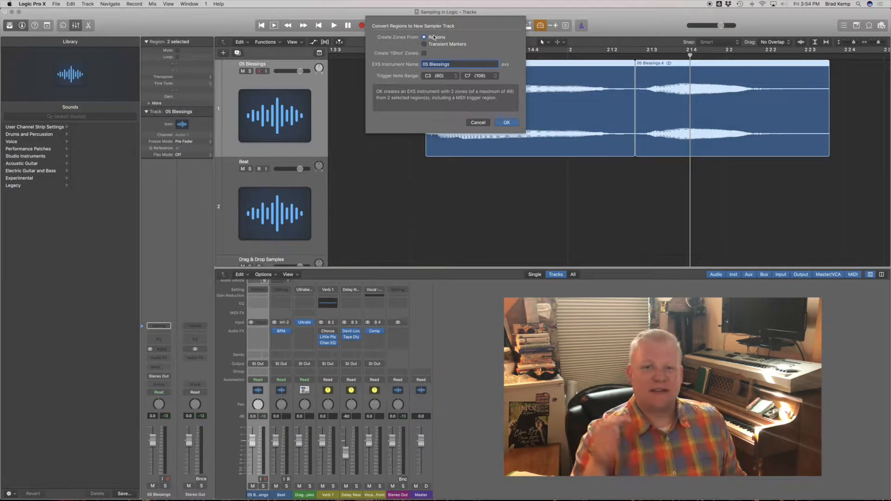
left_click(437, 44)
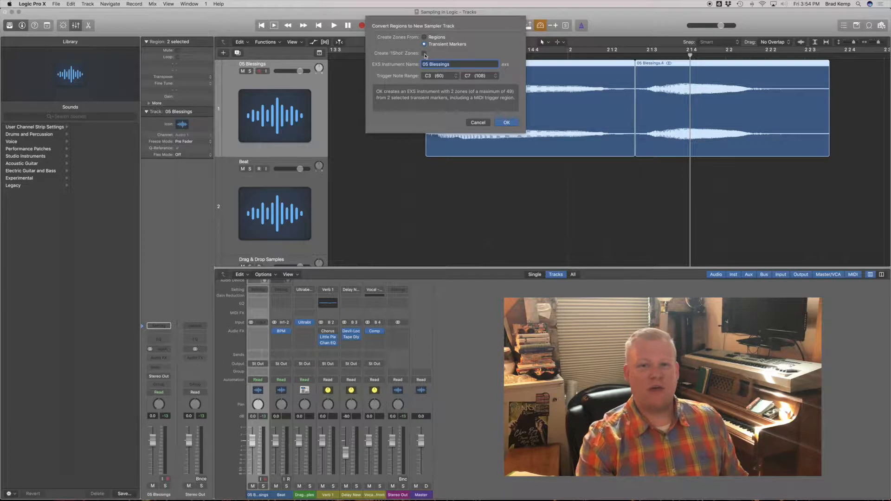
left_click(431, 77)
left_click(404, 76)
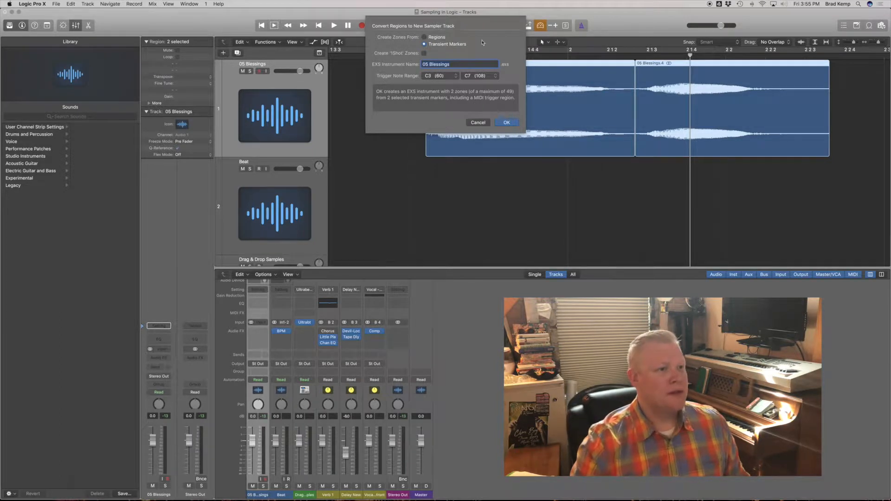
left_click(504, 123)
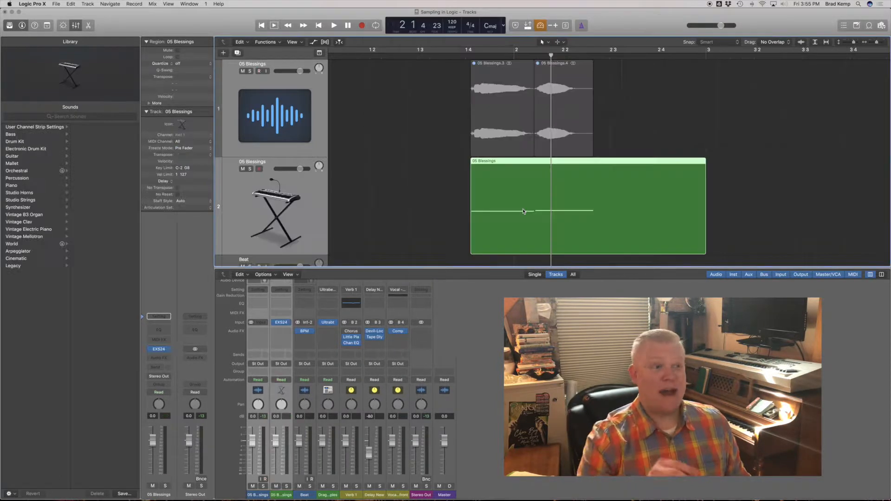
- Delete the MIDI trigger region on the new sampler track and select that track for playing
left_click(454, 201)
left_click(537, 237)
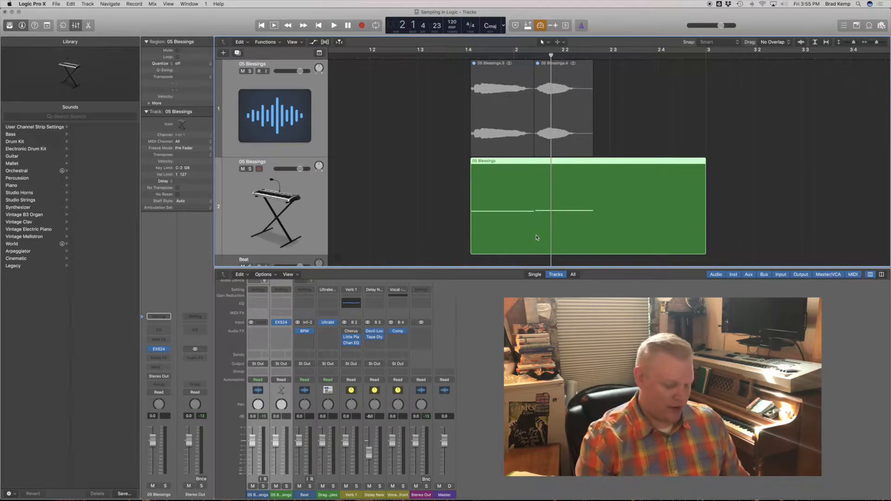
key("Delete")
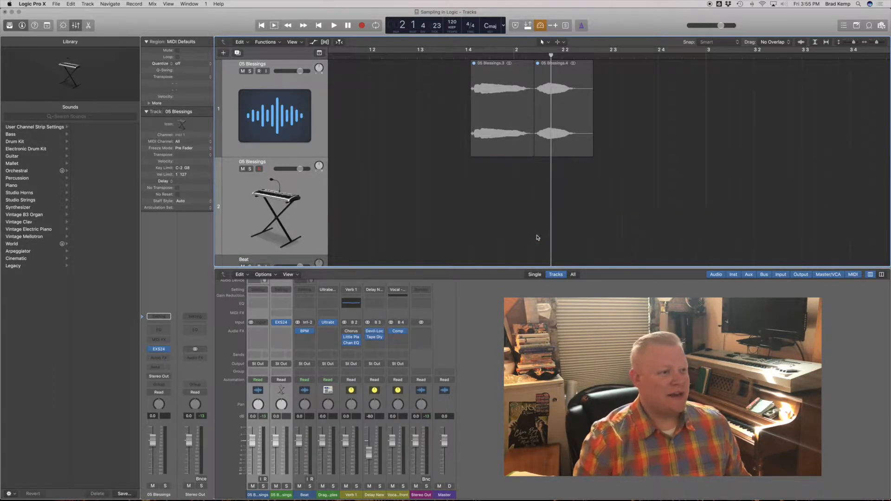
left_click(297, 201)
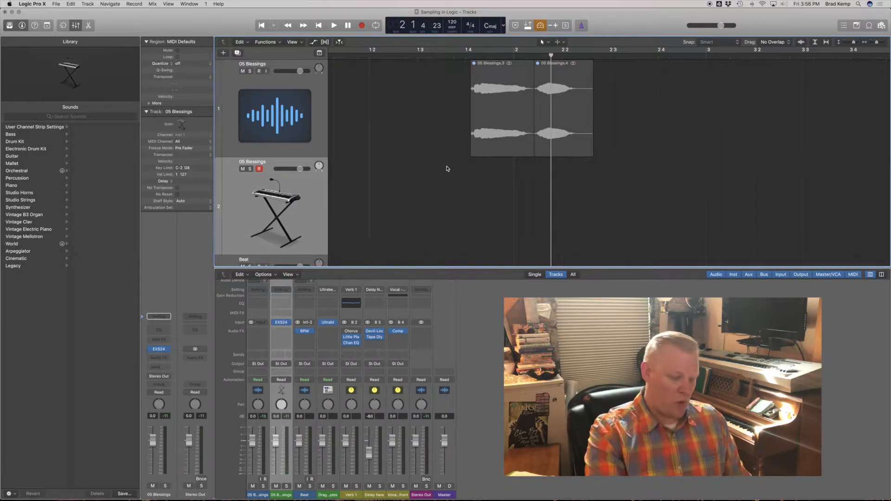
scroll(447, 168, "left", 2)
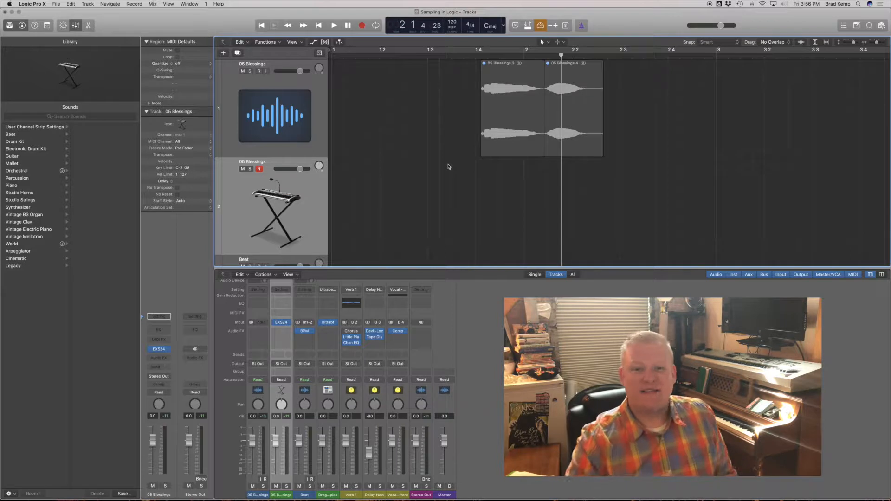
- Undo the two-region sampler conversion and the region split, and play the single 05 Blessings region
key("super+z")
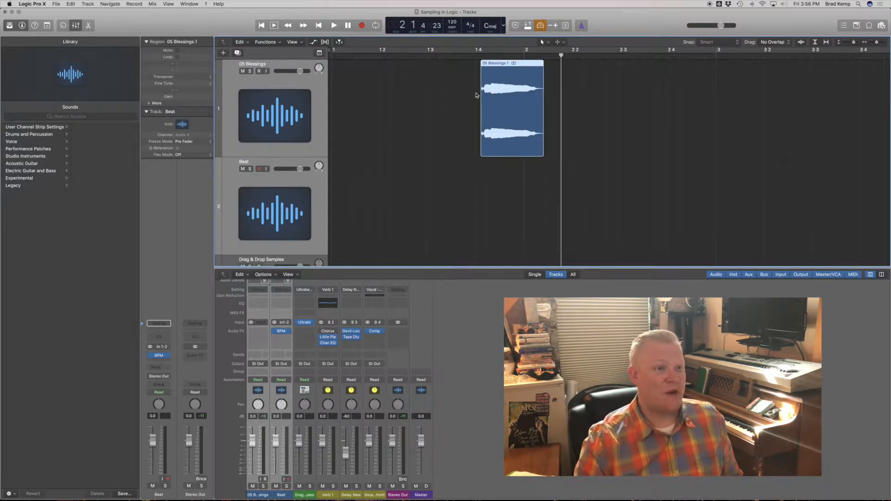
left_click(474, 56)
key("space")
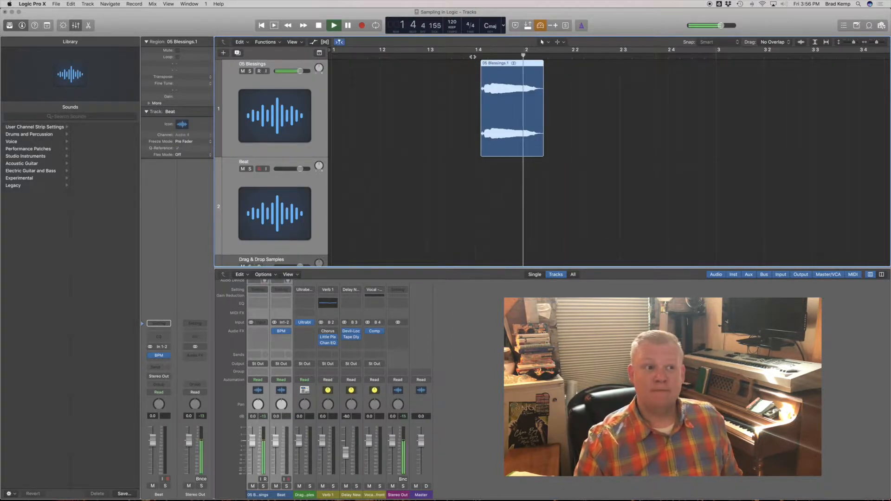
left_click(554, 131)
- Convert the single 05 Blessings region to a new sampler track named 05 Blessings, creating zones from regions
right_click(516, 130)
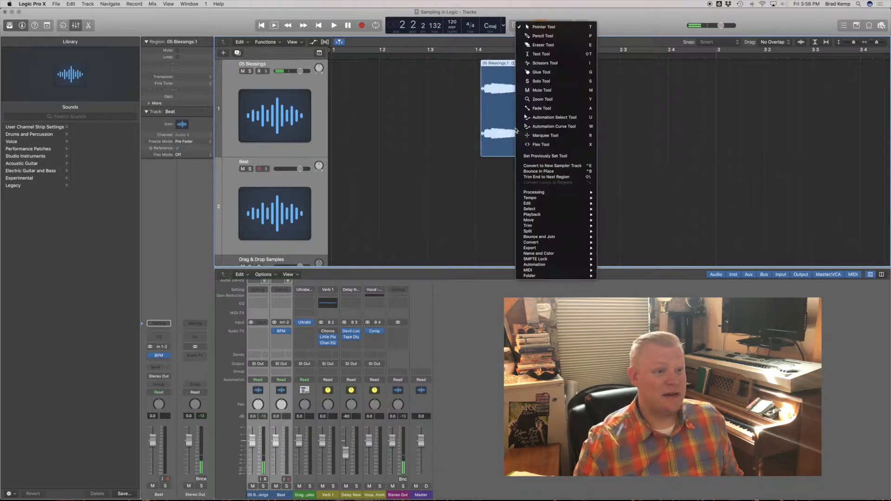
left_click(560, 170)
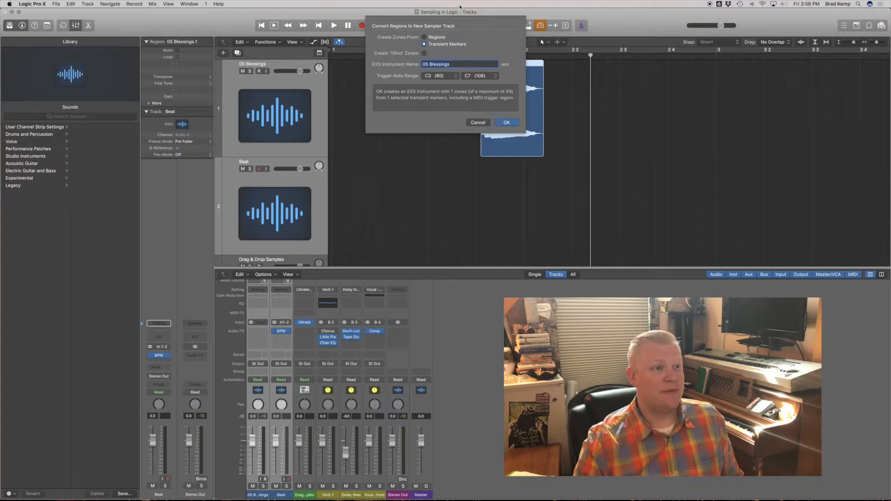
left_click(434, 39)
left_click(506, 123)
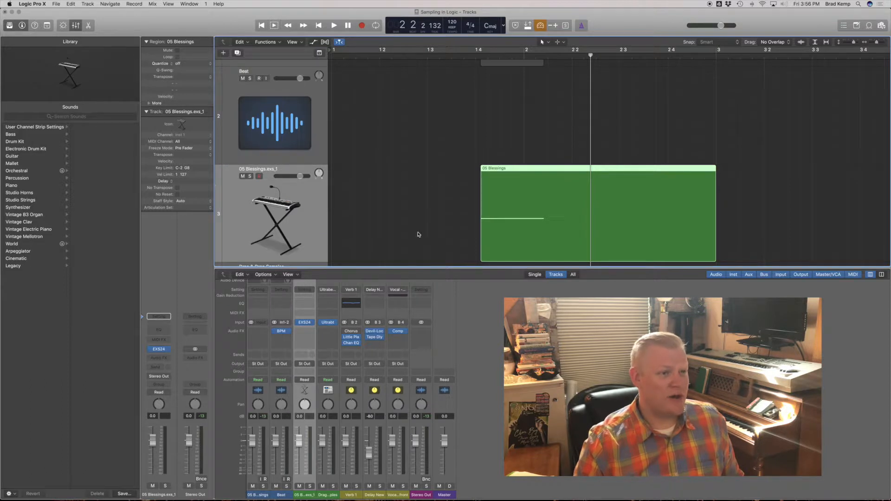
- Open the EXS24 Instrument Editor for the new track and stretch the sample zone's key range from C-2 to G#6
mouse_move(305, 324)
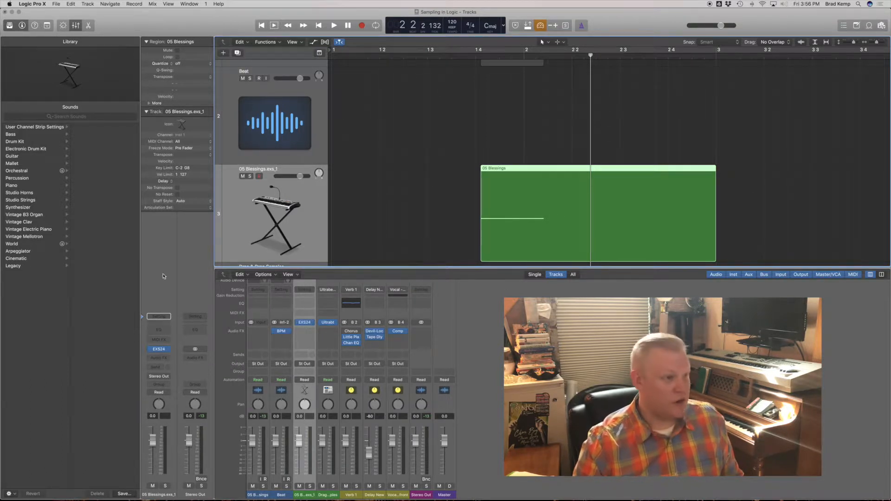
left_click(160, 352)
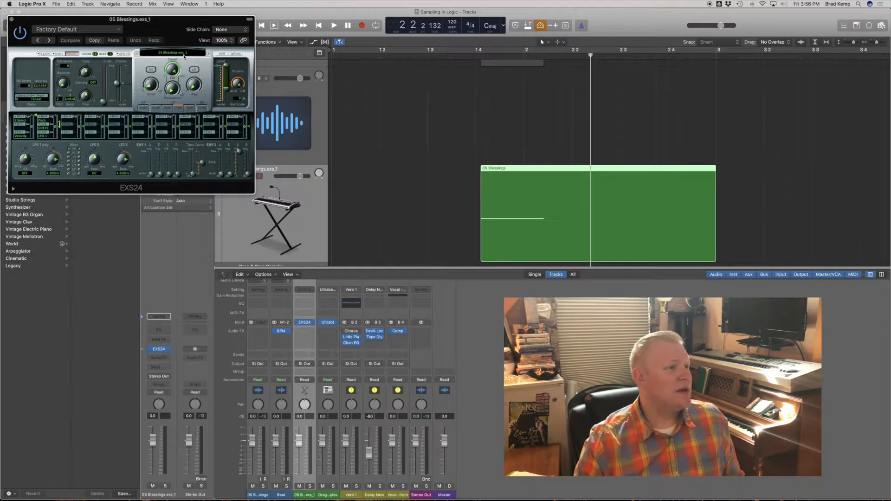
left_click(223, 53)
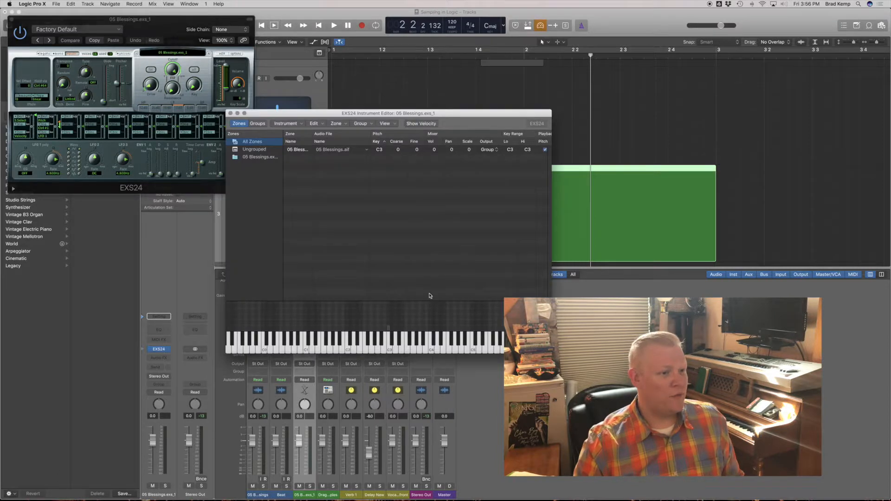
left_click(389, 331)
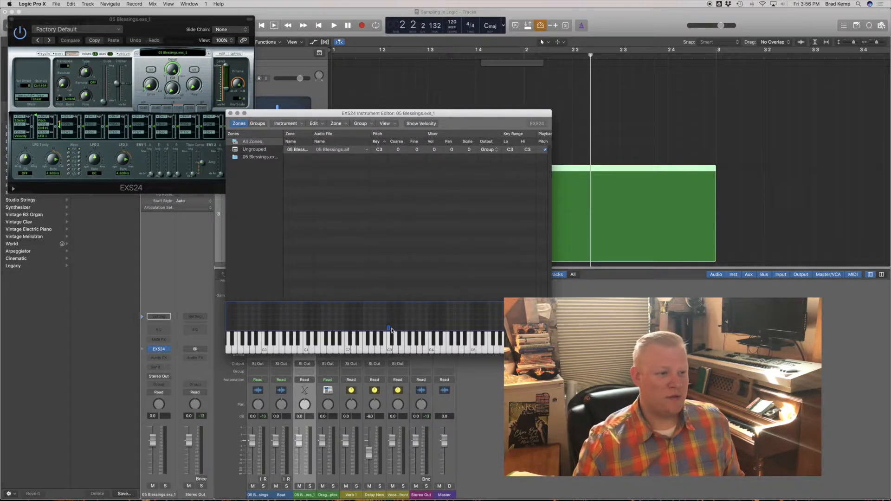
left_click_drag(392, 329, 543, 329)
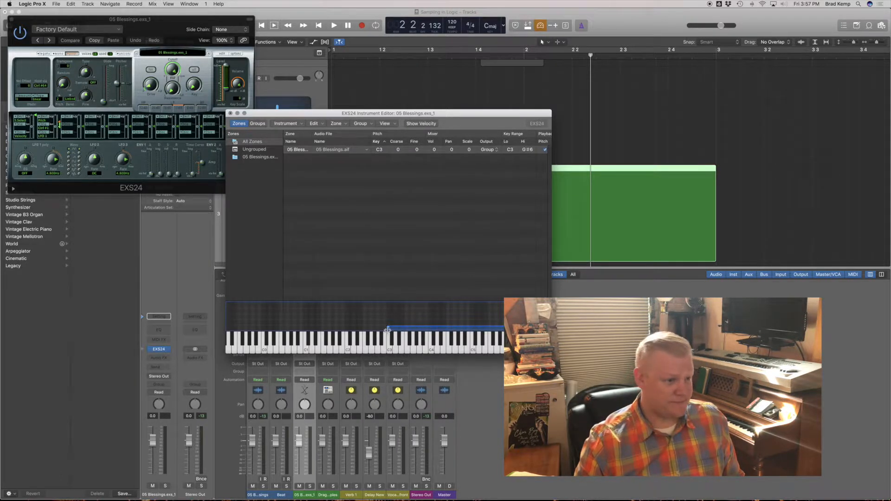
left_click_drag(388, 329, 157, 327)
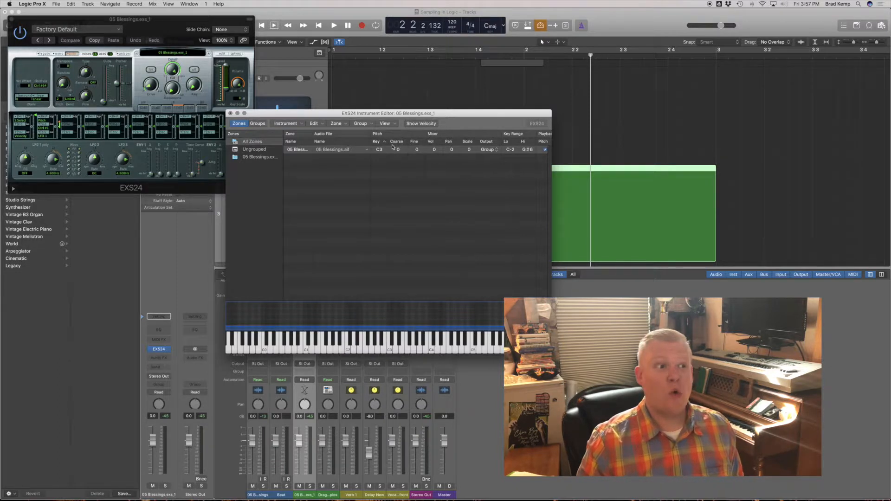
- Set the zone's coarse pitch to 3 and save the instrument changes while closing the editor
left_click_drag(417, 151, 417, 157)
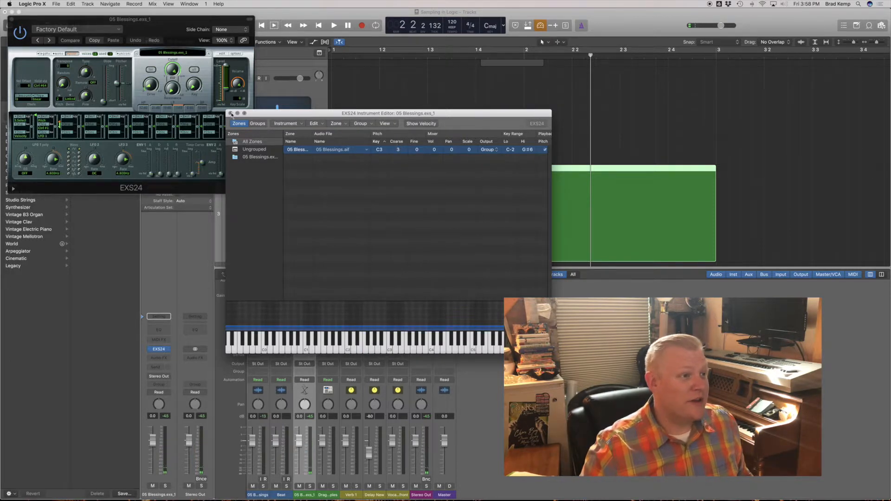
key("super+w")
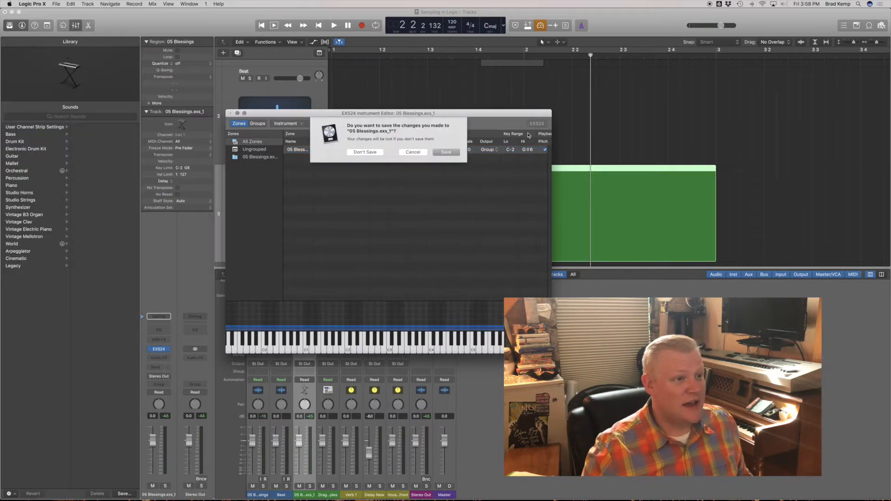
left_click(446, 152)
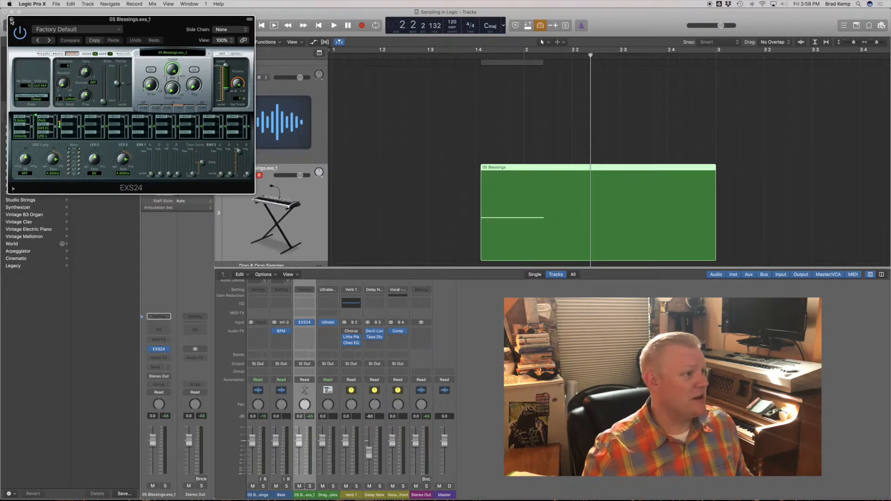
- Close the EXS24 window and delete the MIDI trigger region from the sampler track
left_click(12, 20)
left_click(517, 211)
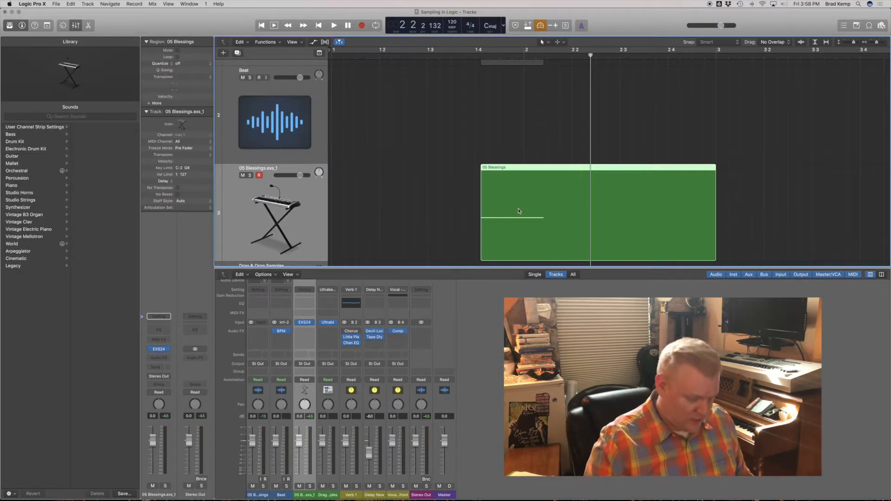
key("Delete")
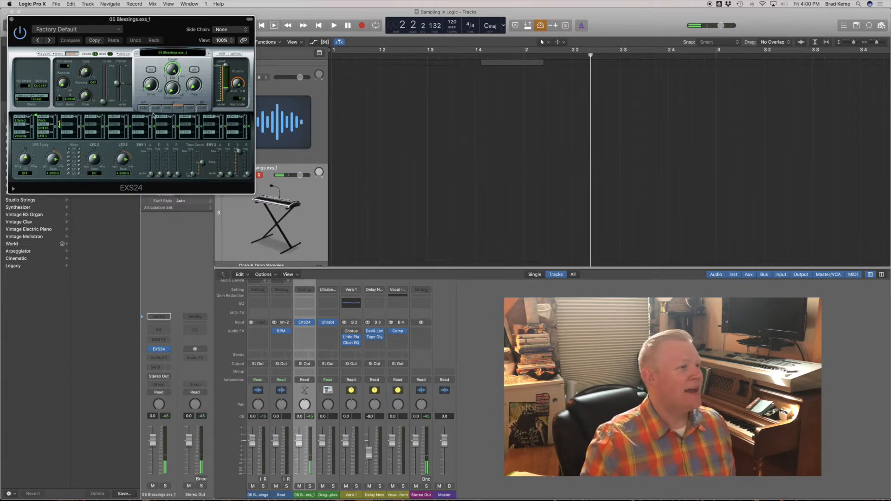
- Try different Glide amounts in the EXS24, raising the slider and lowering it to about 98 ms
left_click_drag(103, 101, 107, 96)
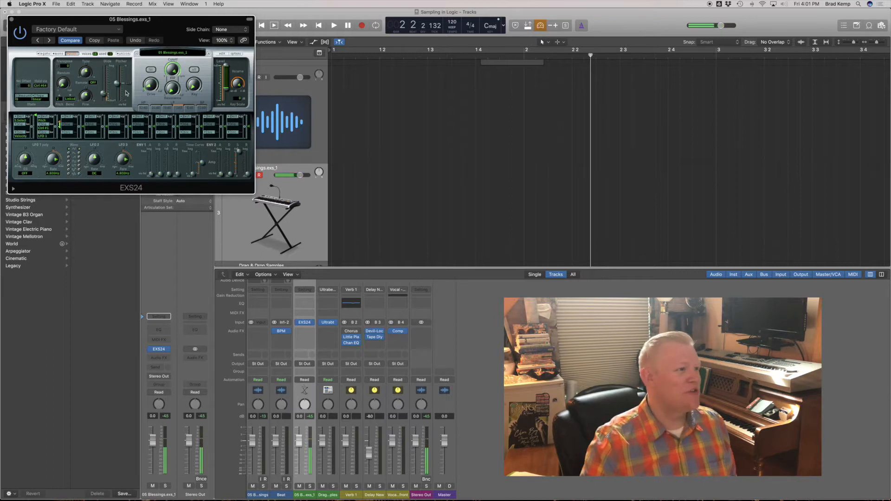
left_click_drag(105, 95, 104, 81)
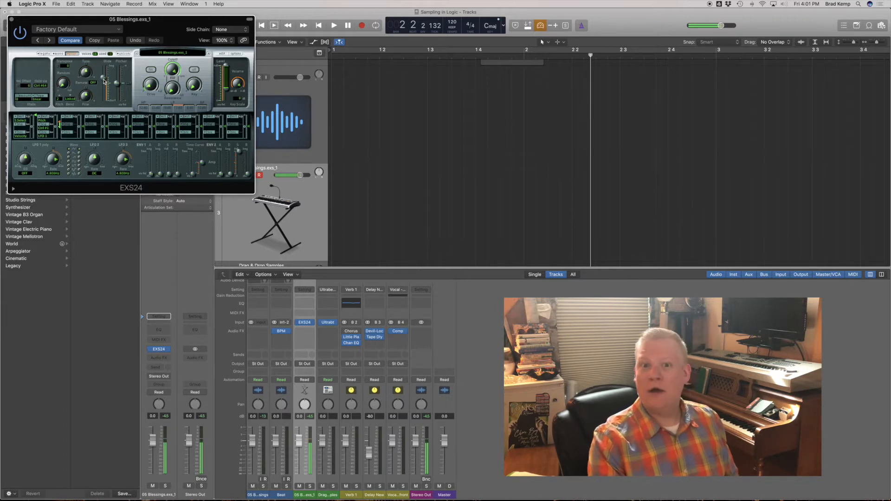
left_click_drag(104, 81, 106, 98)
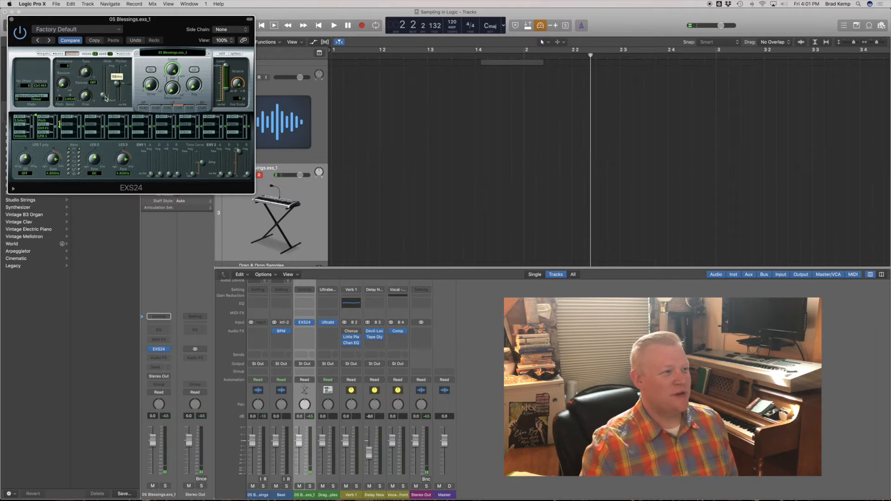